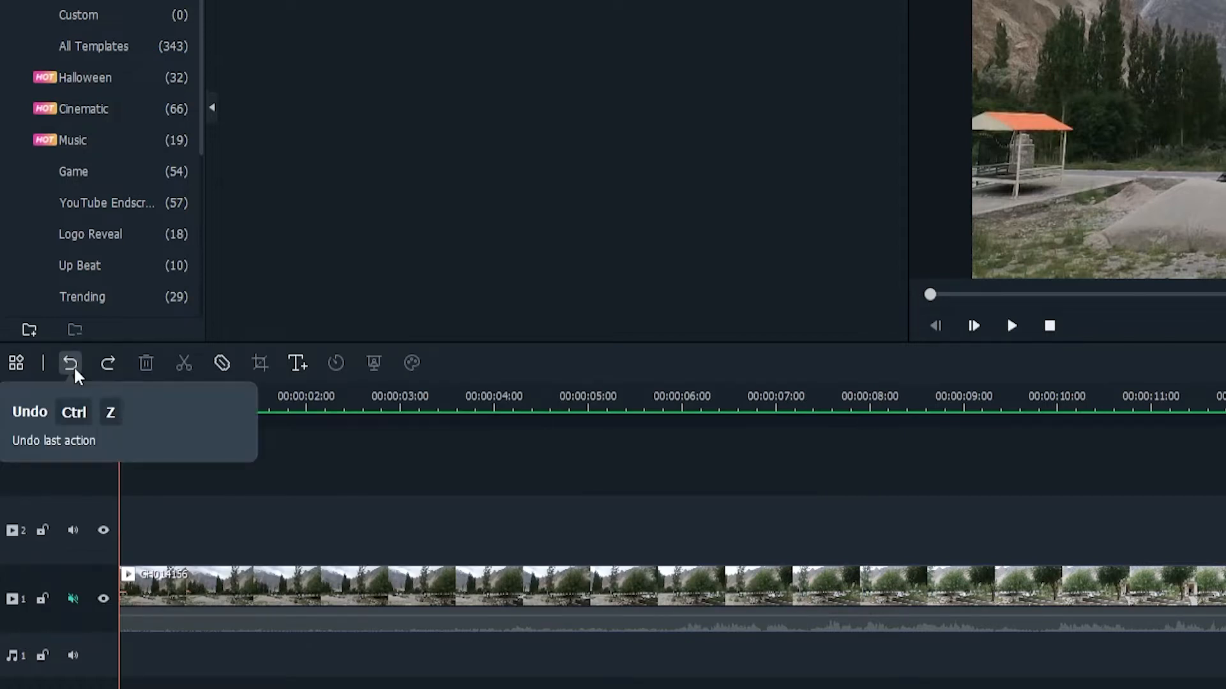
# Step: Split the clip on track 1 at about 2.3 s and 3.7 s, undoing and redoing the second split
pyautogui.moveTo(122, 390); pyautogui.dragTo(339, 439)
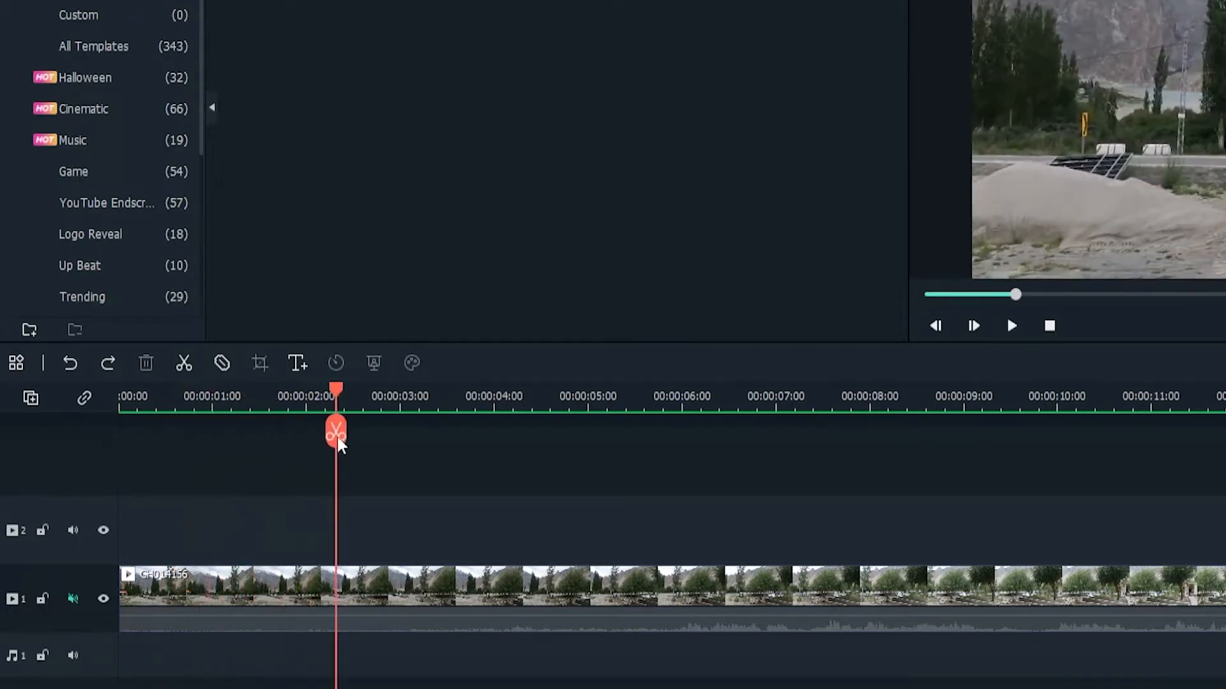
pyautogui.click(333, 433)
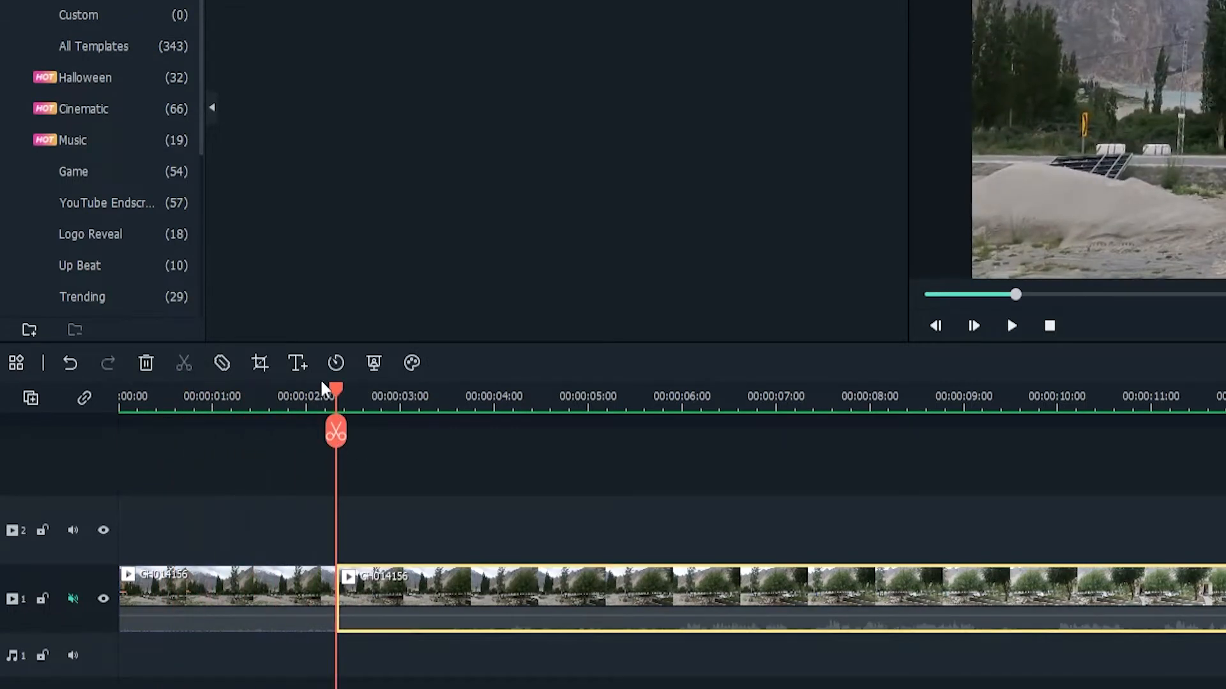
pyautogui.moveTo(337, 399); pyautogui.dragTo(459, 401)
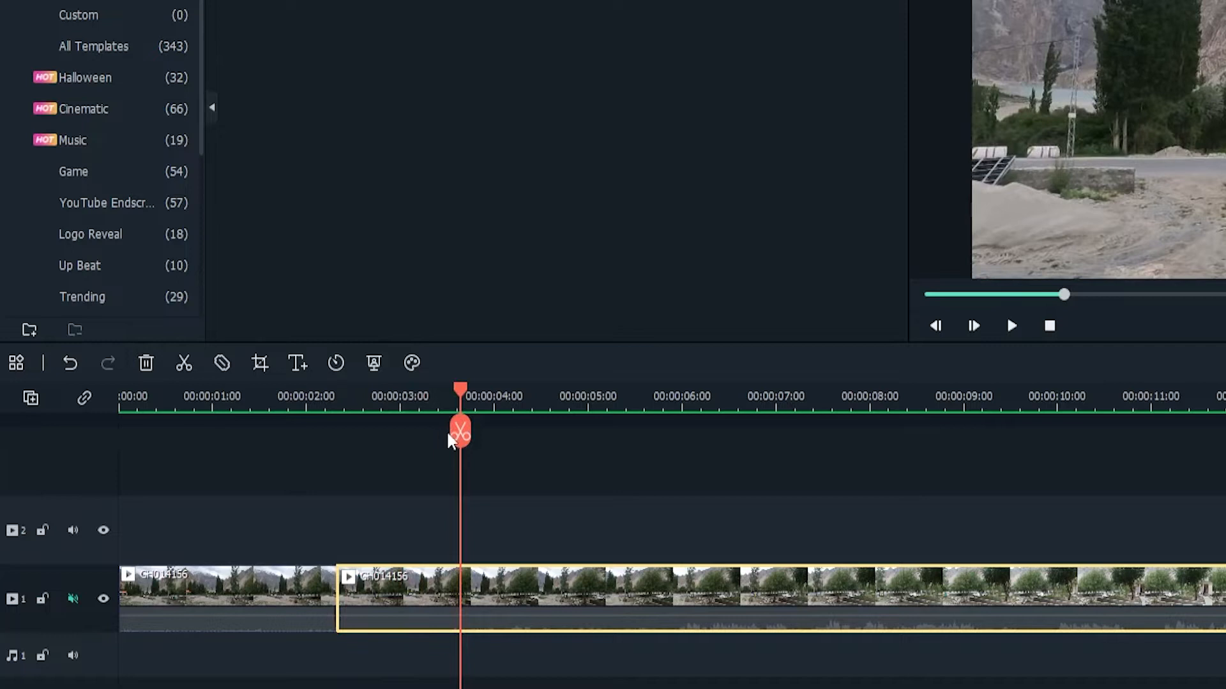
pyautogui.click(453, 438)
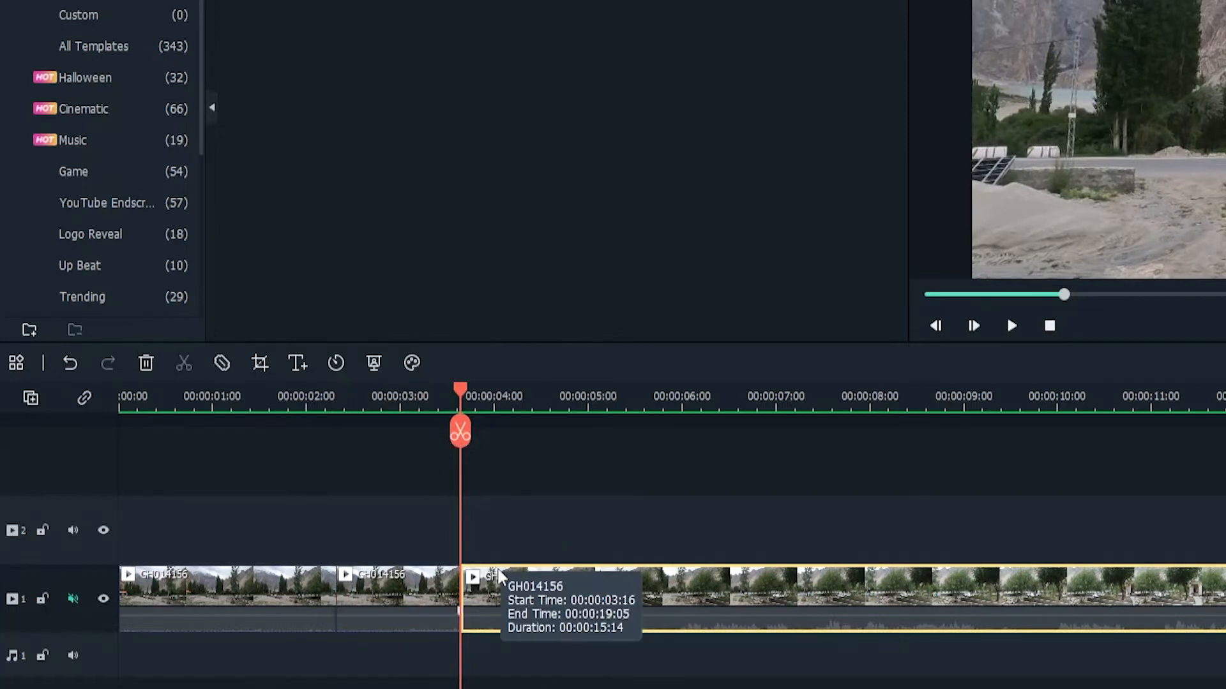
pyautogui.hotkey('ctrl', 'z')
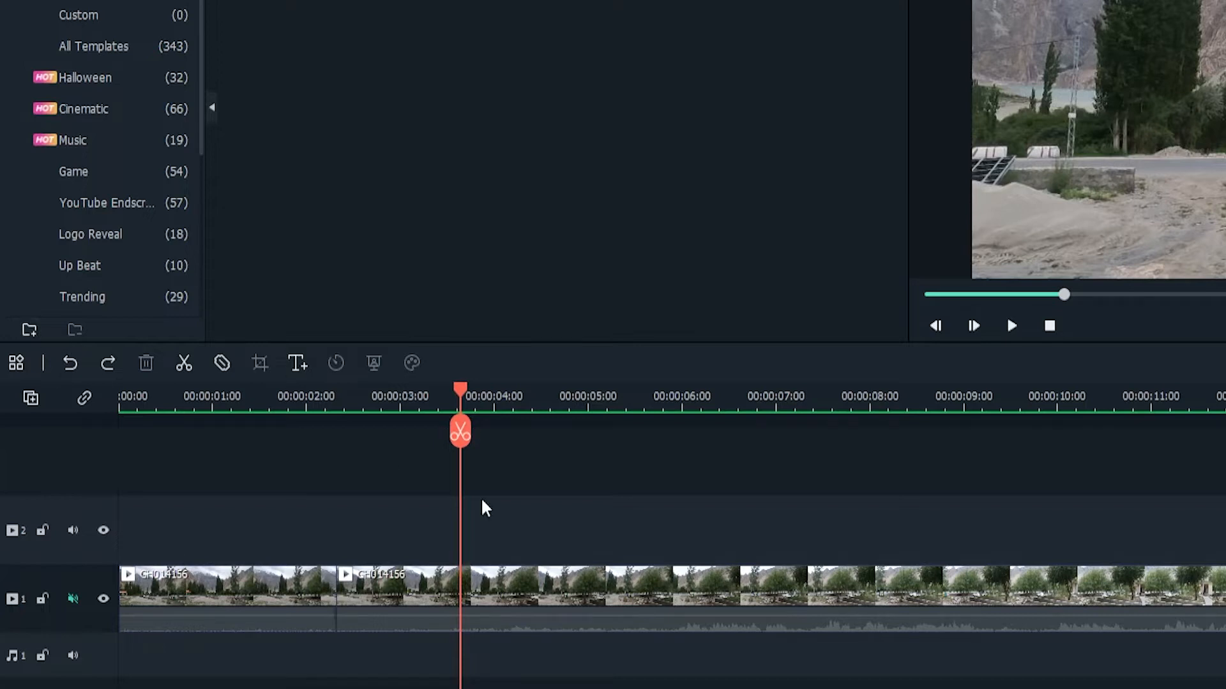
pyautogui.click(112, 368)
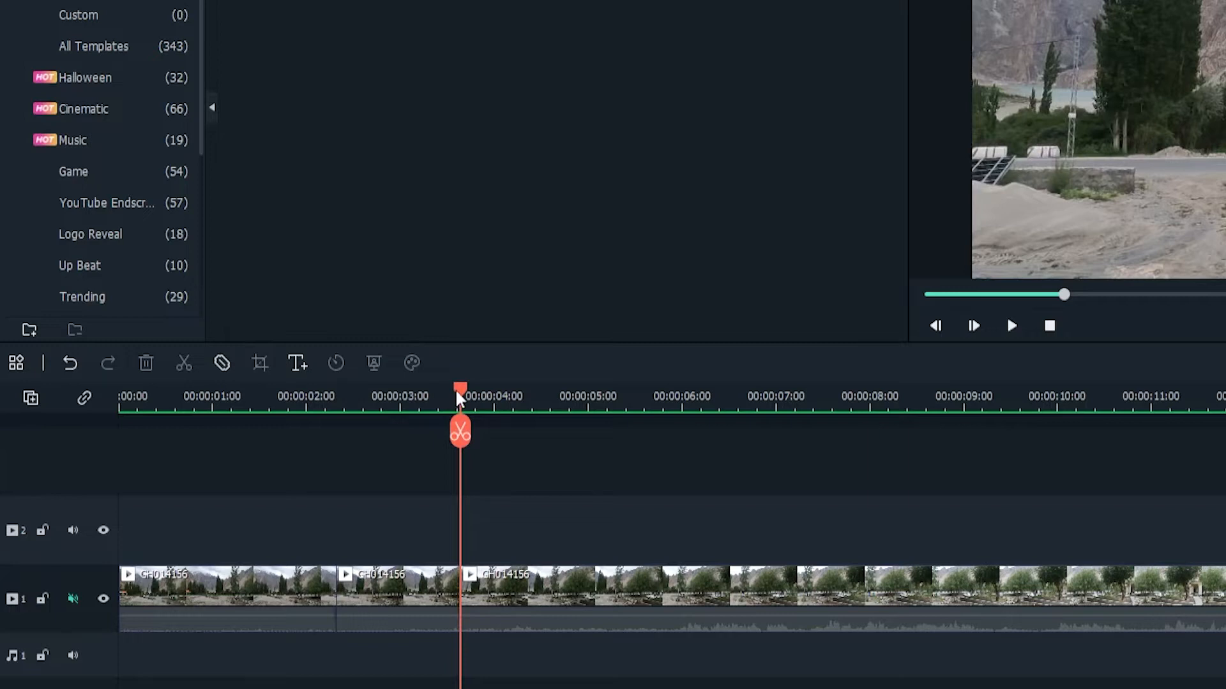
# Step: Delete the short middle piece between the two splits on track 1
pyautogui.moveTo(454, 388); pyautogui.dragTo(275, 462)
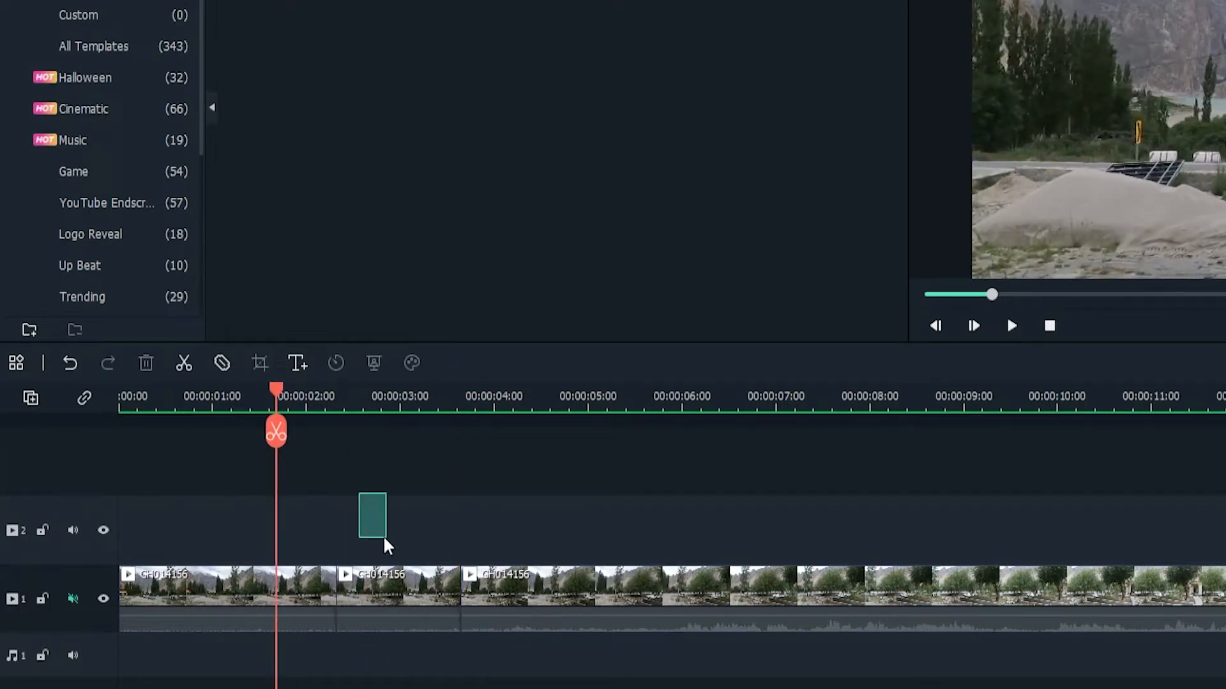
pyautogui.click(403, 574)
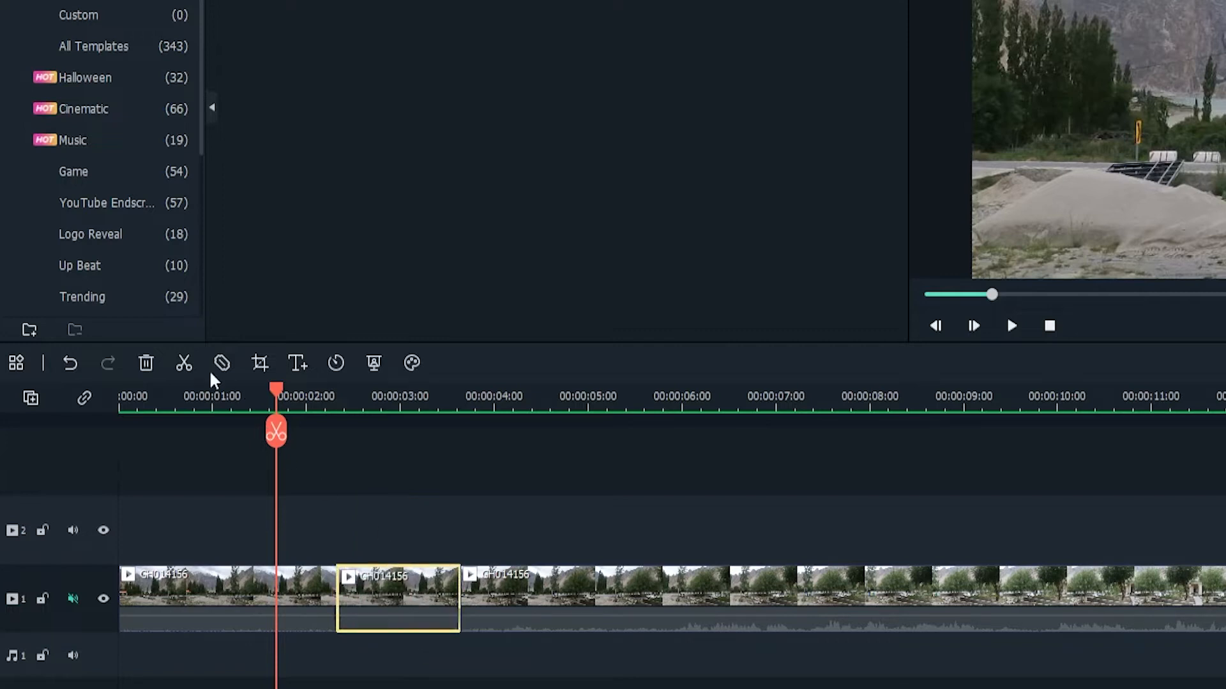
pyautogui.click(152, 361)
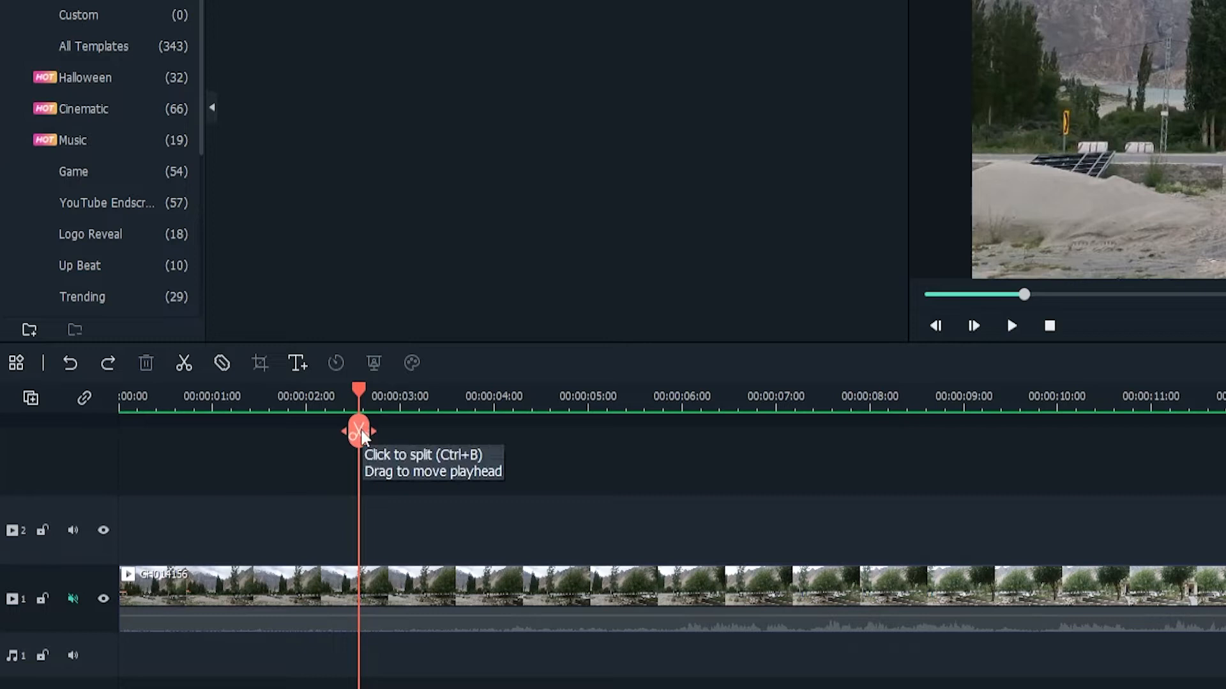
# Step: Split the clip on track 1 at about 4.2 s, 5.9 s and 7.3 s
pyautogui.moveTo(362, 390); pyautogui.dragTo(516, 434)
pyautogui.click(517, 436)
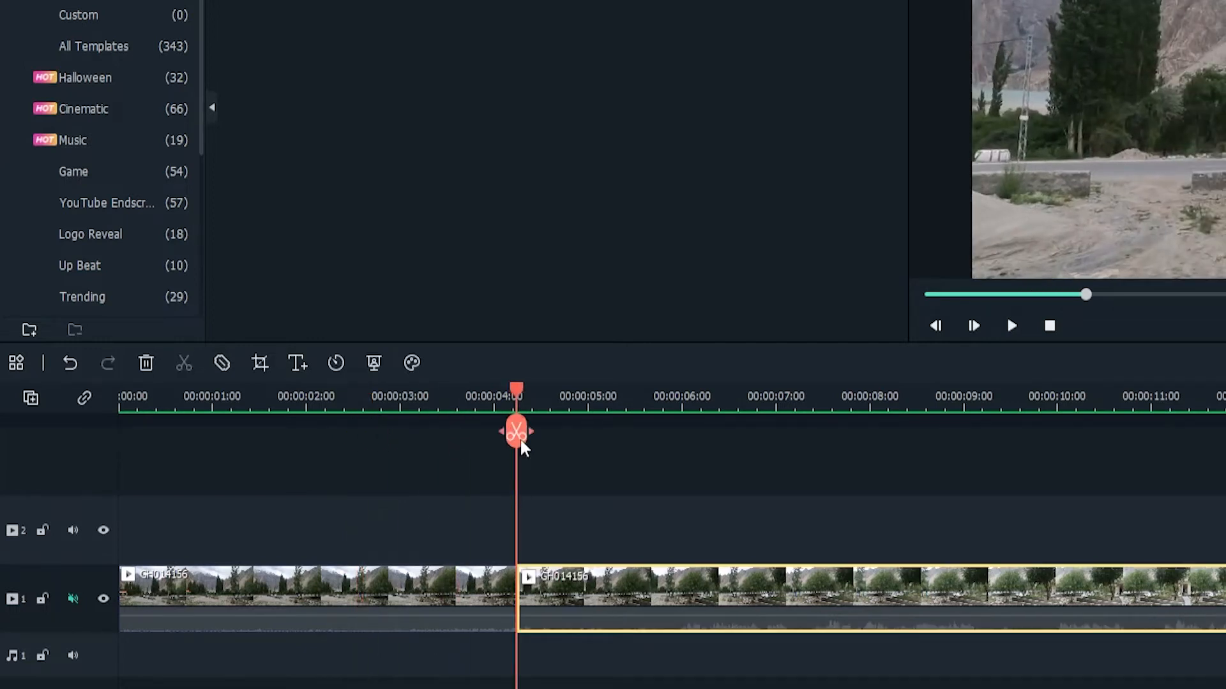
pyautogui.moveTo(510, 387); pyautogui.dragTo(802, 388)
pyautogui.click(670, 433)
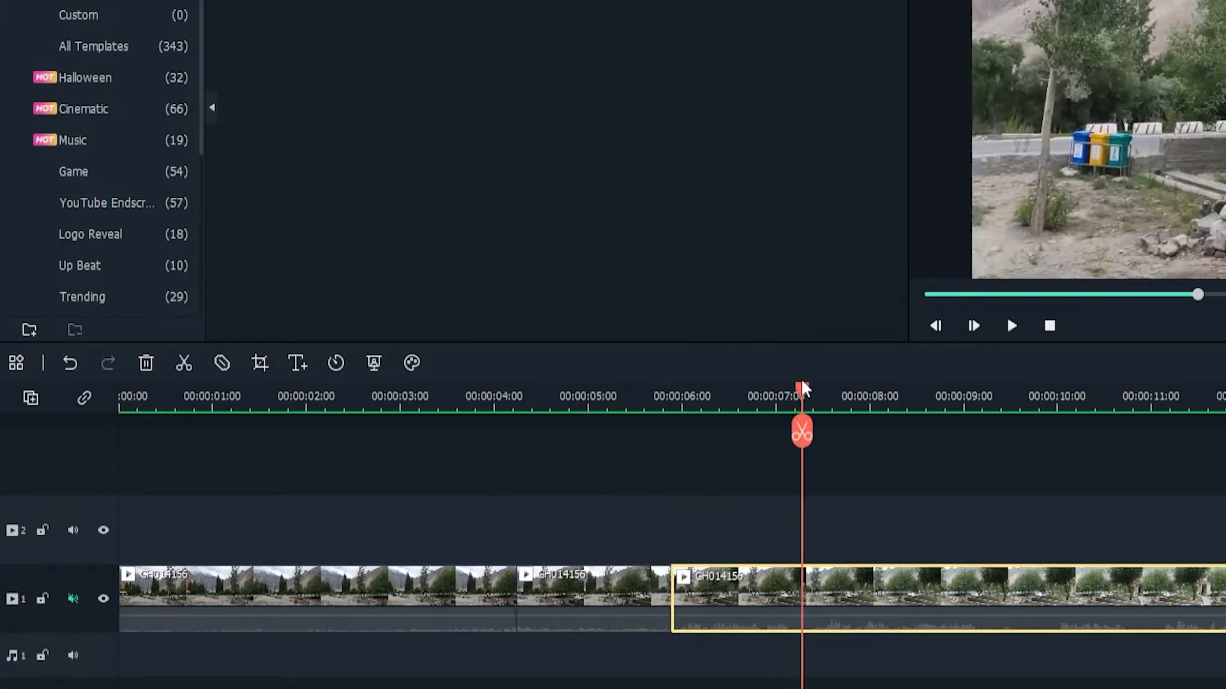
pyautogui.click(801, 433)
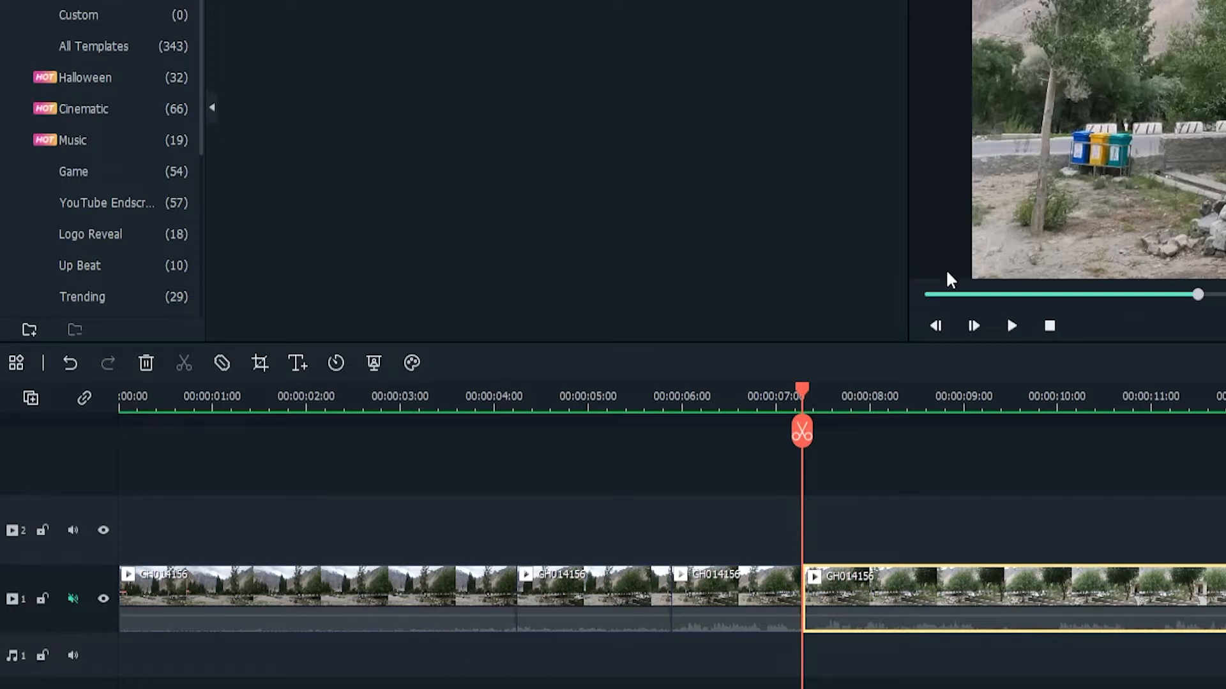
# Step: Undo the last three splits to restore the clip as one piece
pyautogui.hotkey('ctrl', 'z')
pyautogui.hotkey('ctrl', 'z')
pyautogui.hotkey('ctrl', 'z')
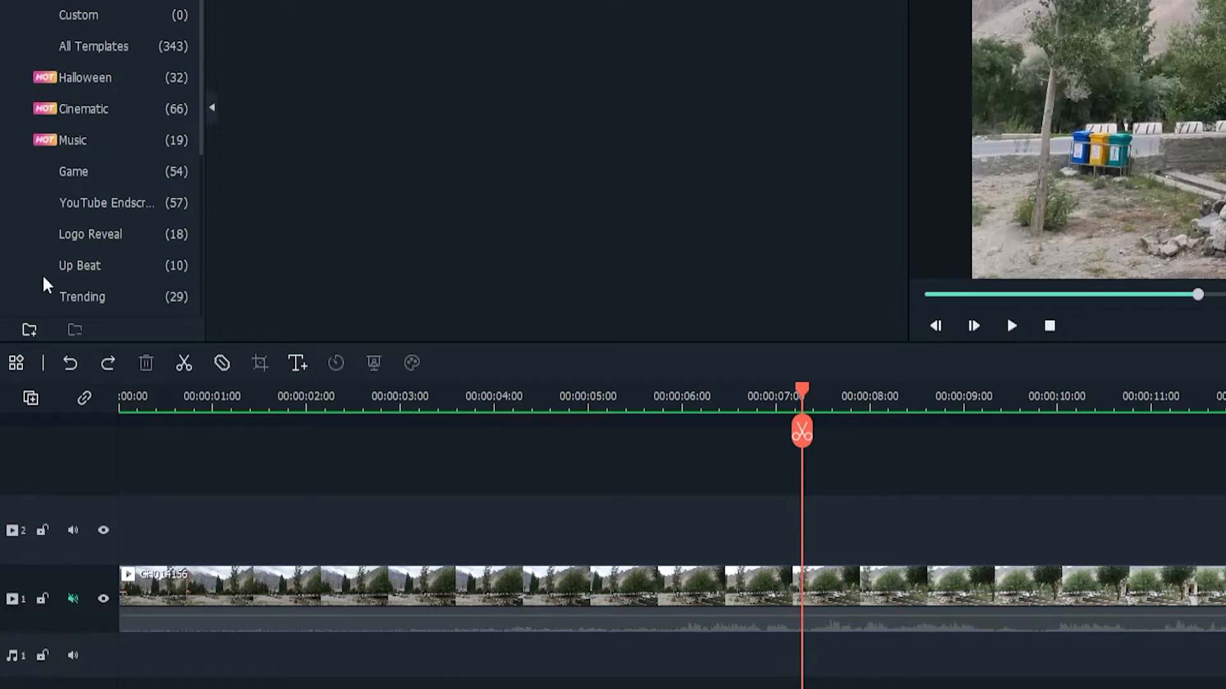
# Step: Cut the clip at seven points between about 4.4 s and 11.5 s with the Quick Split tool
pyautogui.click(223, 362)
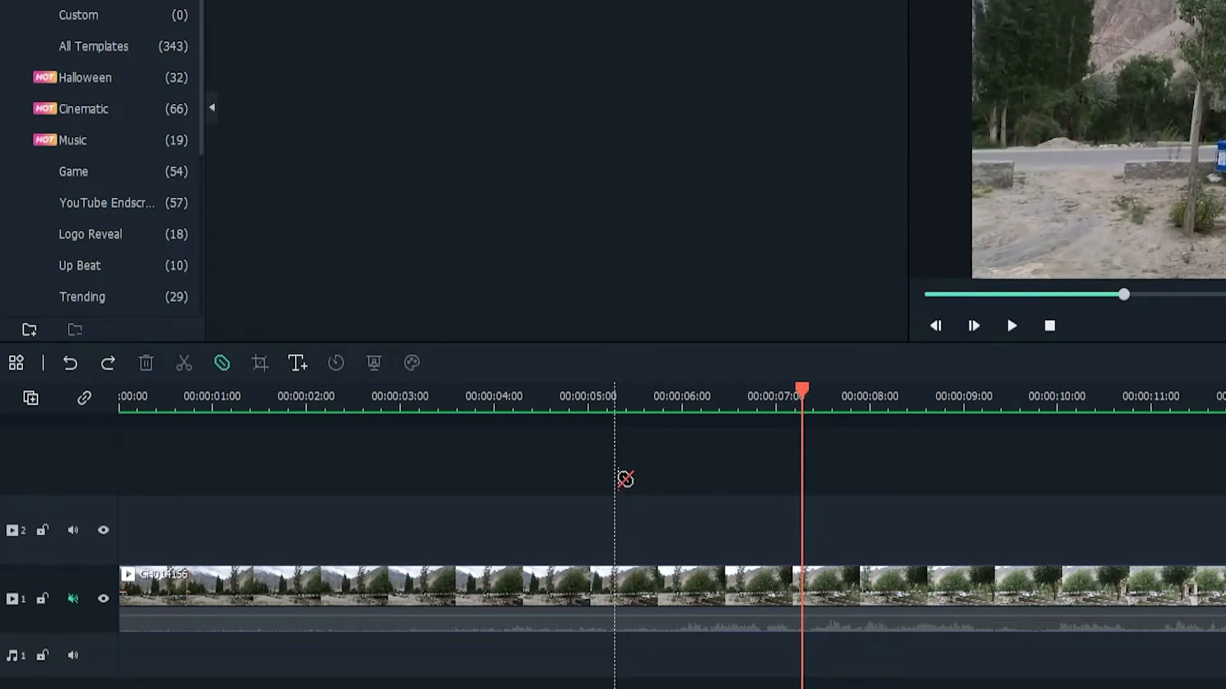
pyautogui.click(536, 615)
pyautogui.click(596, 610)
pyautogui.click(702, 610)
pyautogui.click(915, 597)
pyautogui.click(1015, 604)
pyautogui.click(1073, 610)
pyautogui.click(1205, 598)
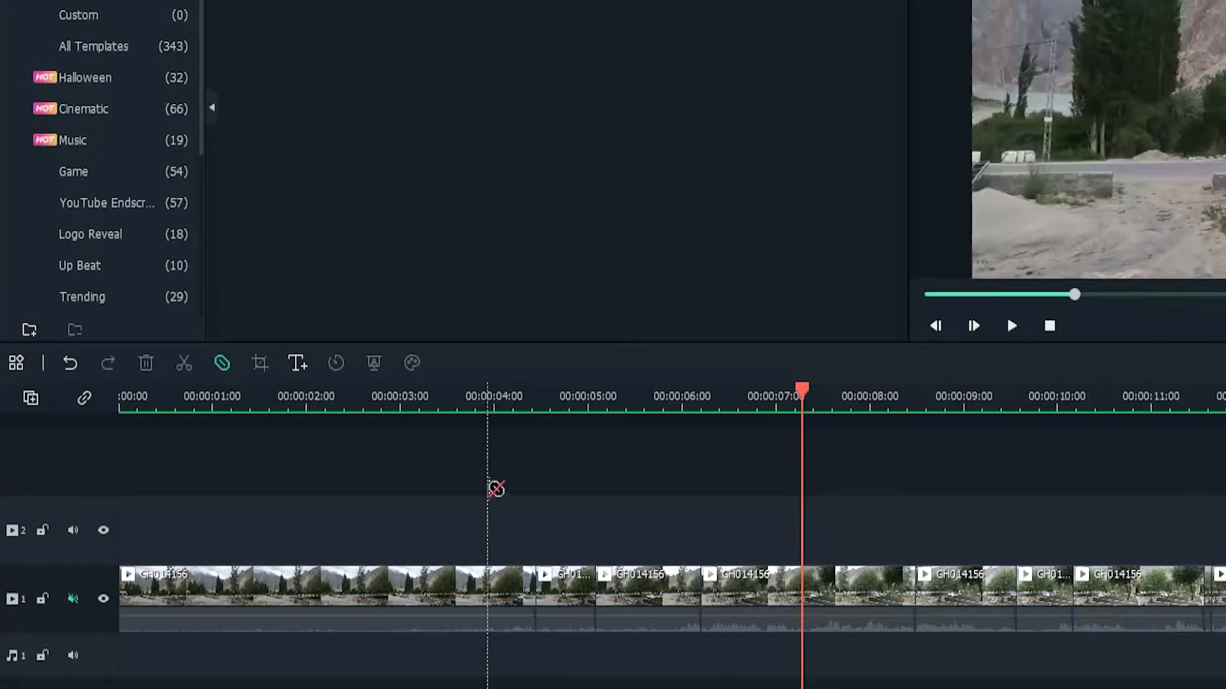
# Step: Undo all seven quick splits and leave the Quick Split tool
pyautogui.hotkey('ctrl', 'z')
pyautogui.hotkey('ctrl', 'z')
pyautogui.hotkey('ctrl', 'z')
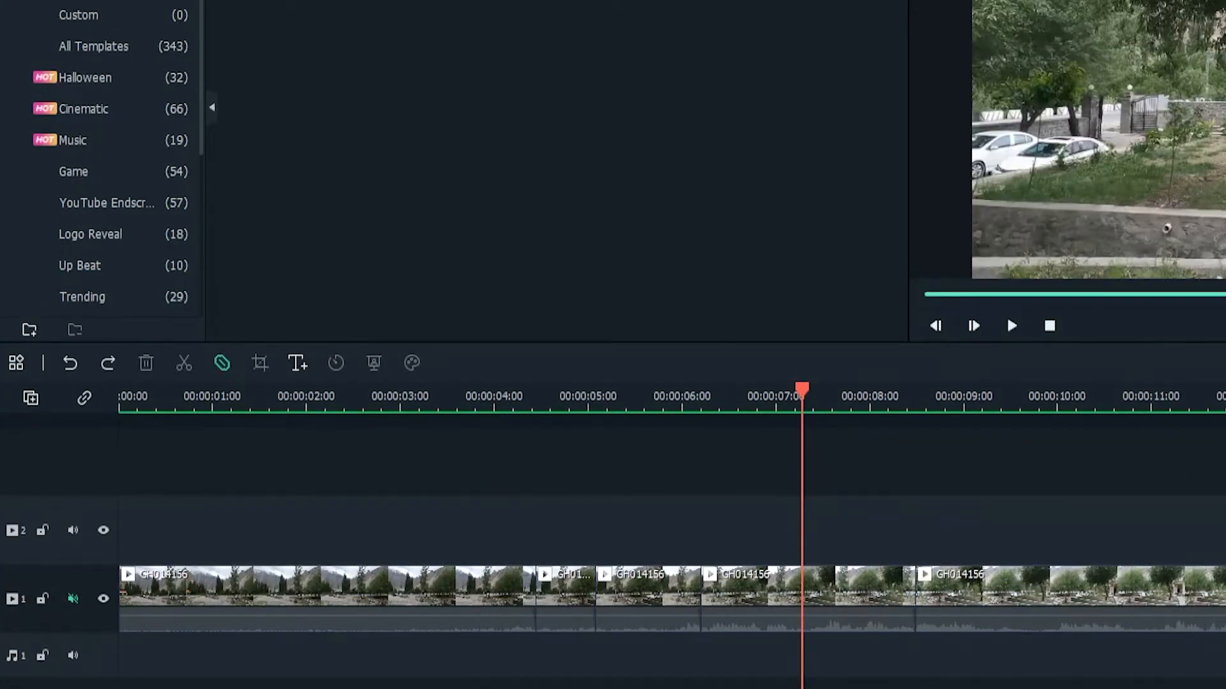
pyautogui.hotkey('ctrl', 'z')
pyautogui.hotkey('ctrl', 'z')
pyautogui.hotkey('ctrl', 'z')
pyautogui.hotkey('ctrl', 'z')
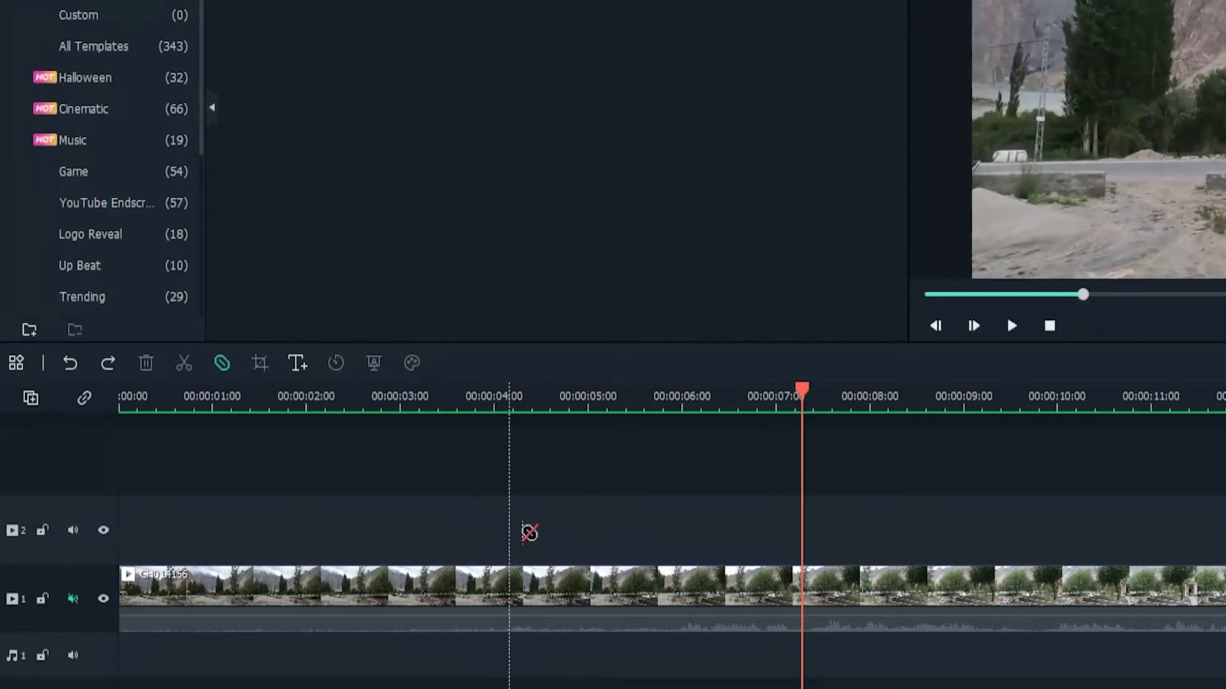
pyautogui.press('Escape')
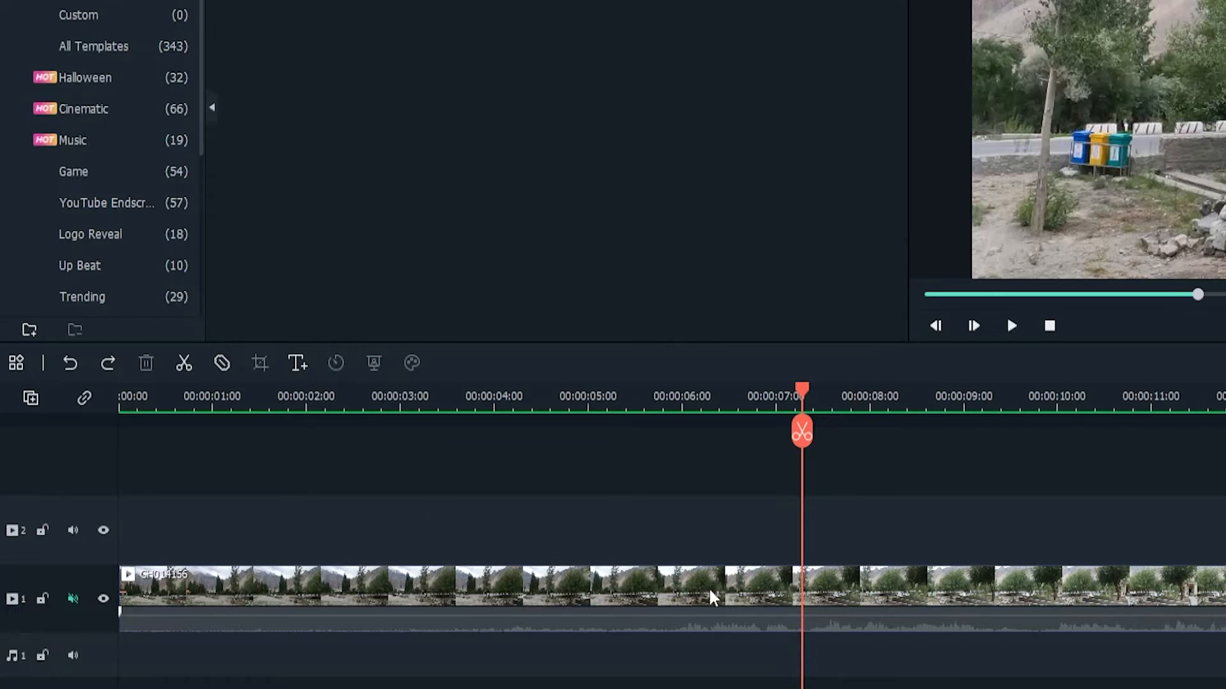
# Step: Open Crop and Zoom for the clip on track 1
pyautogui.click(570, 597)
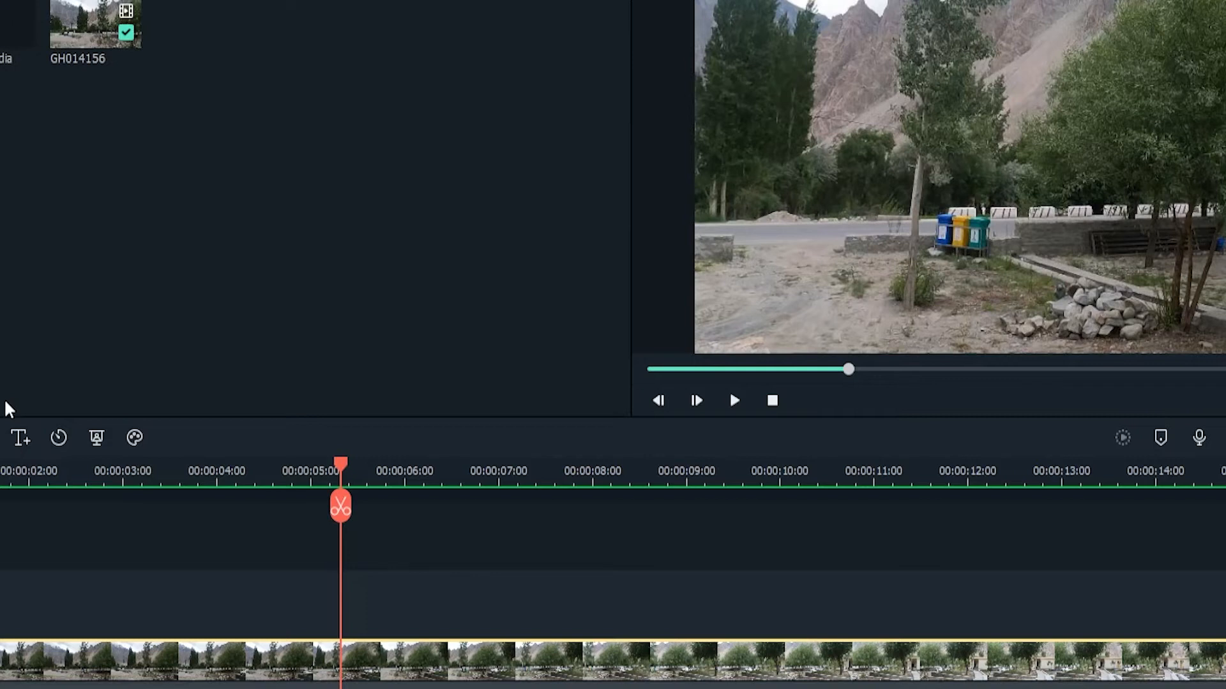
pyautogui.click(1, 437)
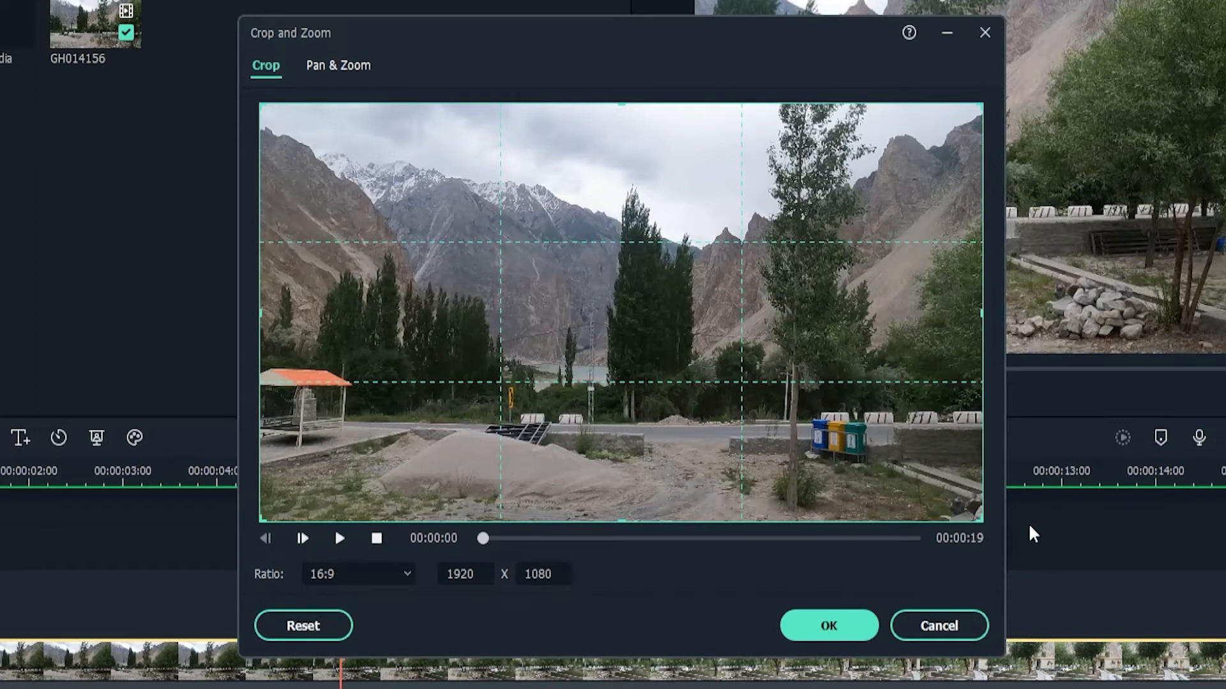
# Step: Try a 16:9 crop frame of about 1648 × 927 inside the picture, followed by the 9:16 and 21:9 ratios
pyautogui.moveTo(977, 514); pyautogui.dragTo(880, 462)
pyautogui.moveTo(446, 202); pyautogui.dragTo(544, 236)
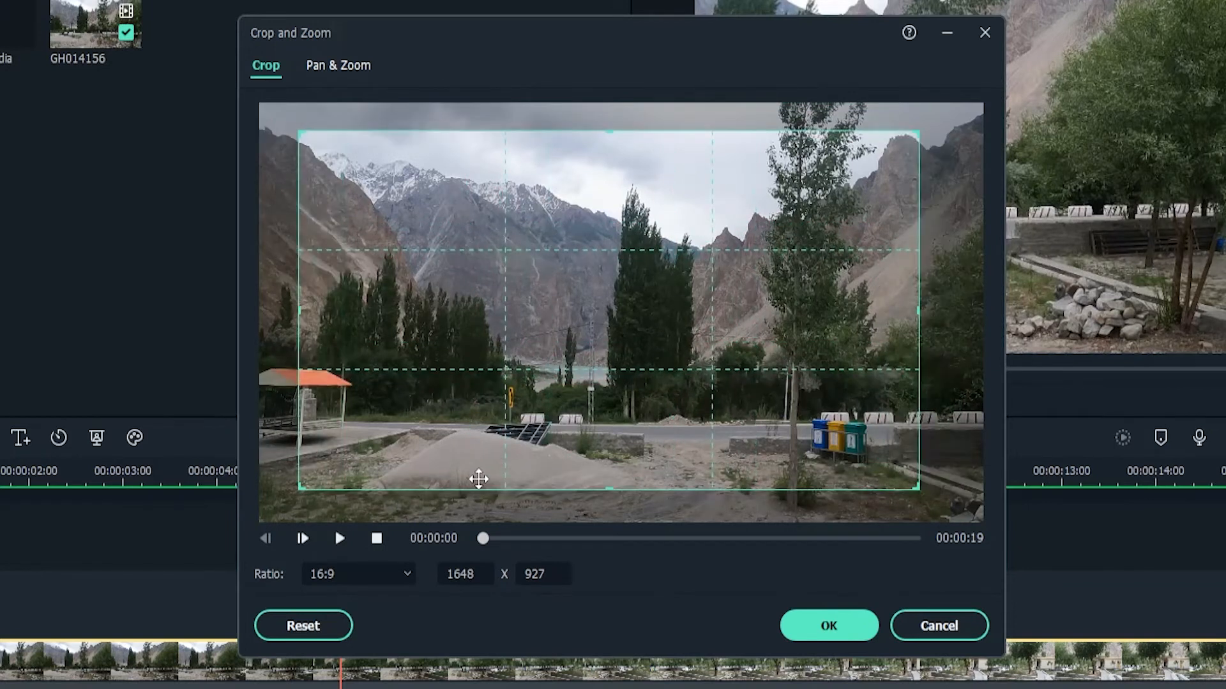
pyautogui.click(355, 581)
pyautogui.click(340, 688)
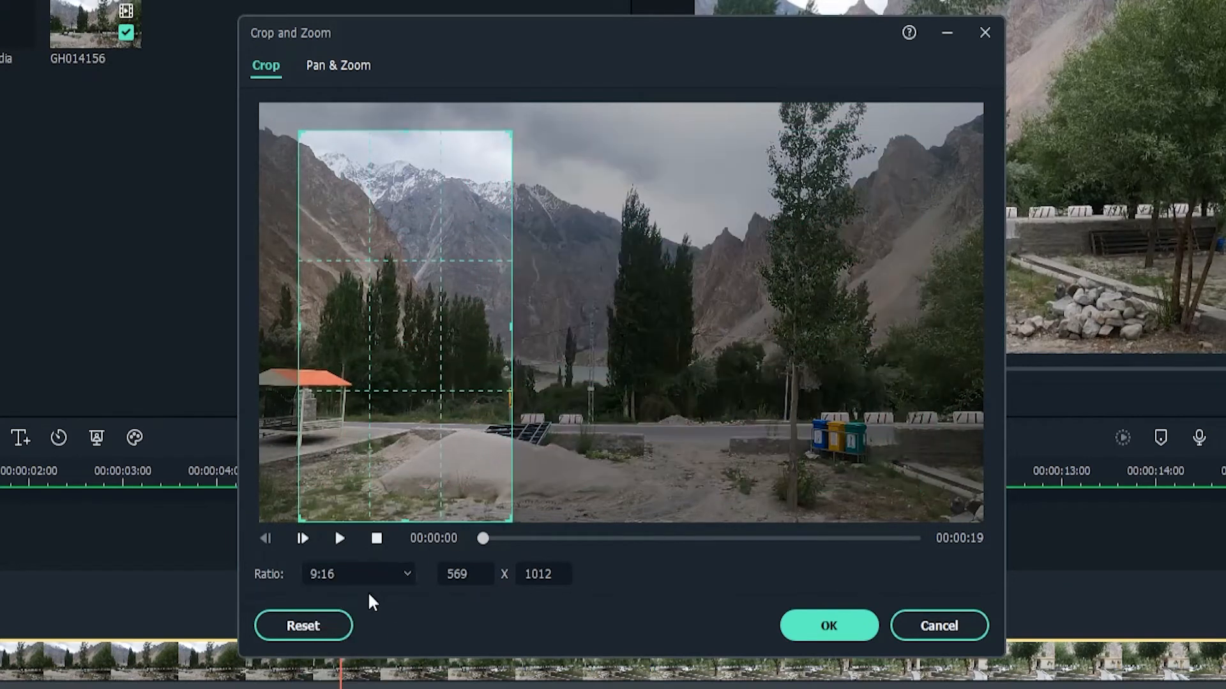
pyautogui.click(382, 575)
pyautogui.click(358, 688)
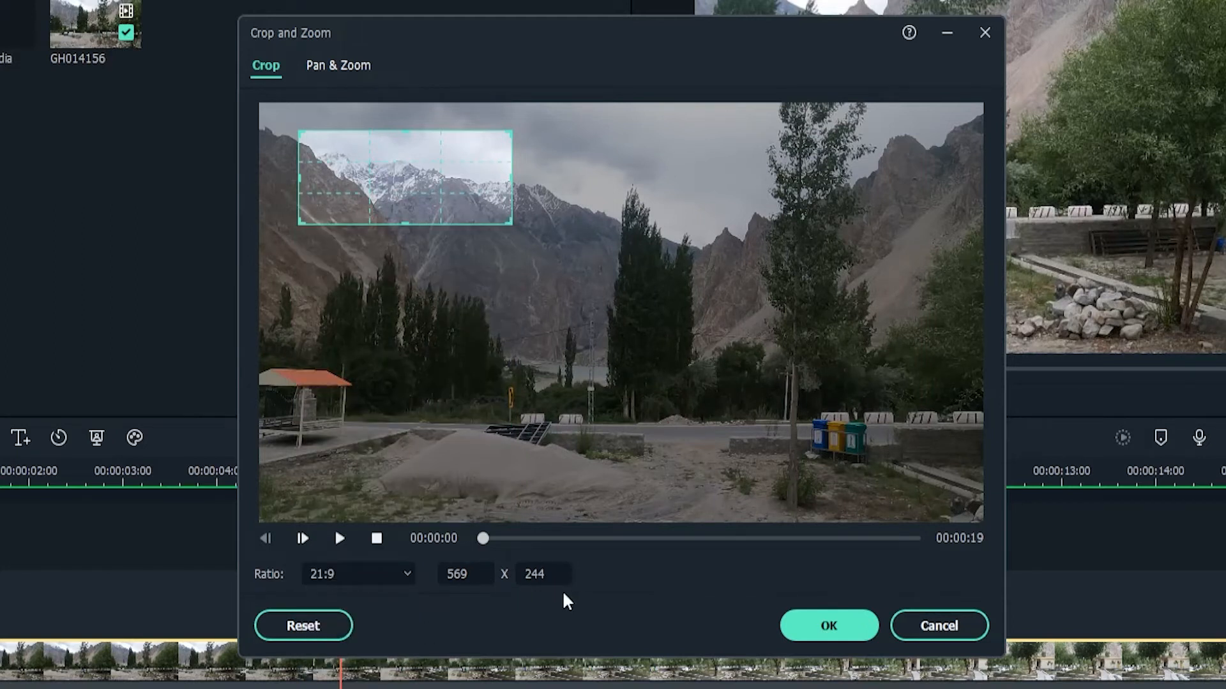
# Step: Set the crop ratio back to 16:9 and reset the crop frame
pyautogui.click(482, 572)
pyautogui.click(503, 614)
pyautogui.click(399, 574)
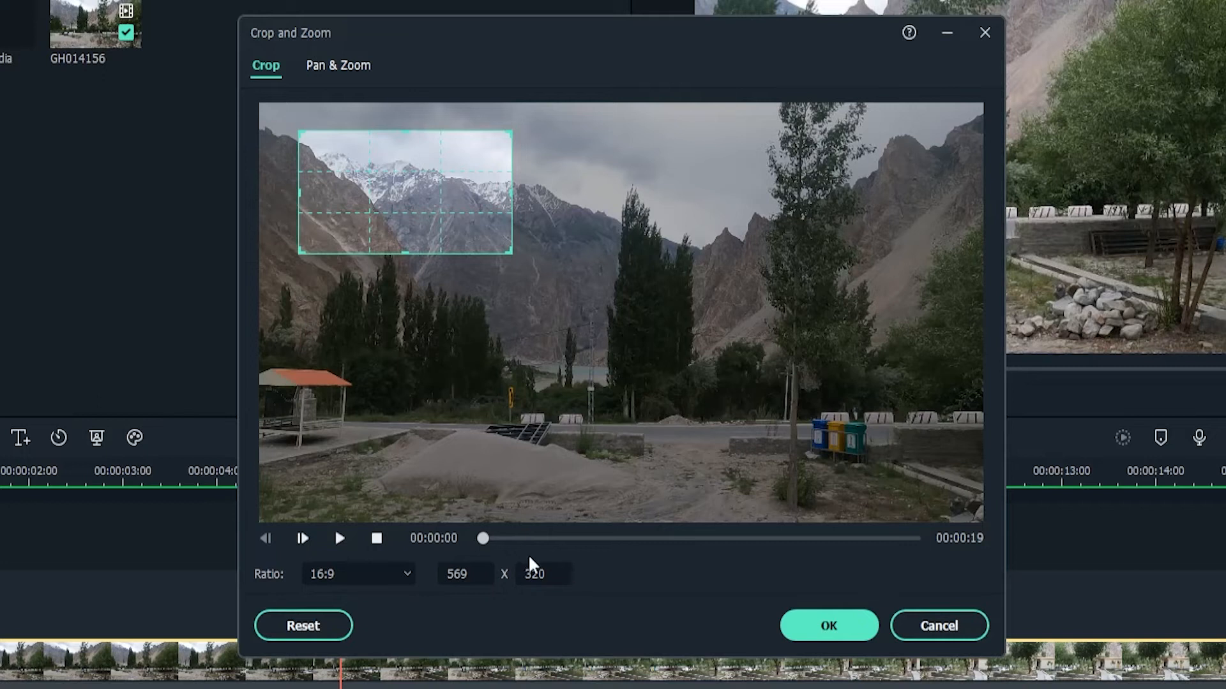
pyautogui.click(343, 625)
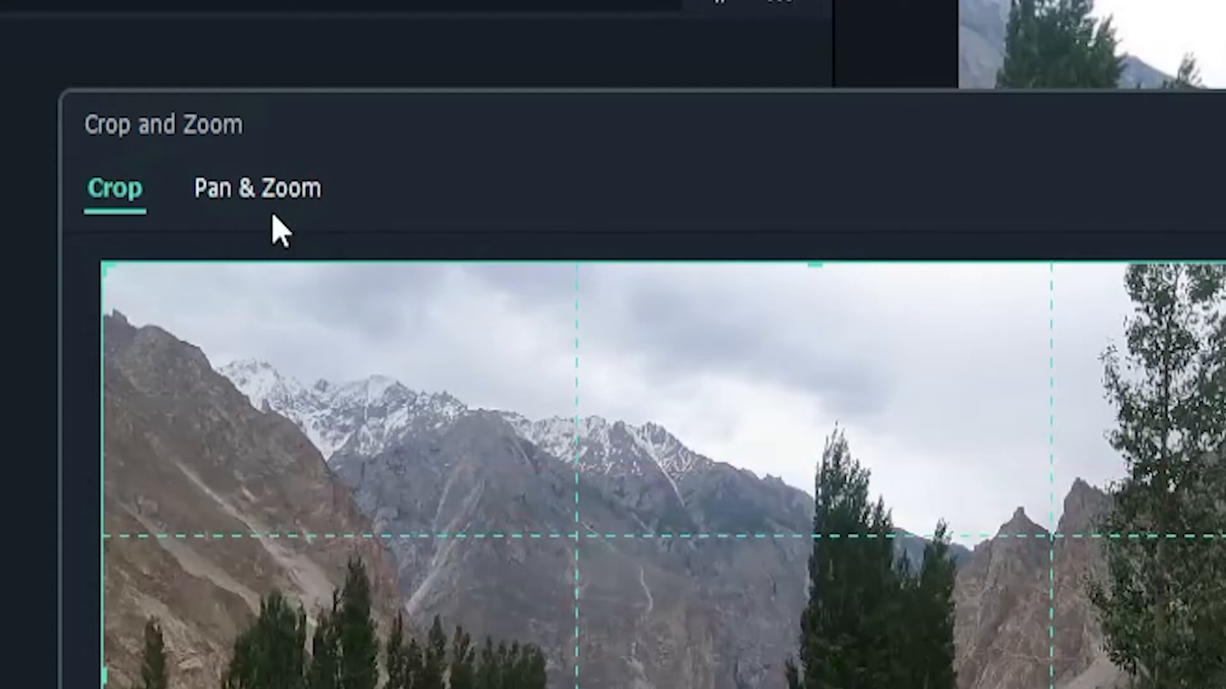
# Step: In Pan & Zoom, try a left-to-right pan and a right-to-left pan, and swap the start and end frames
pyautogui.click(346, 66)
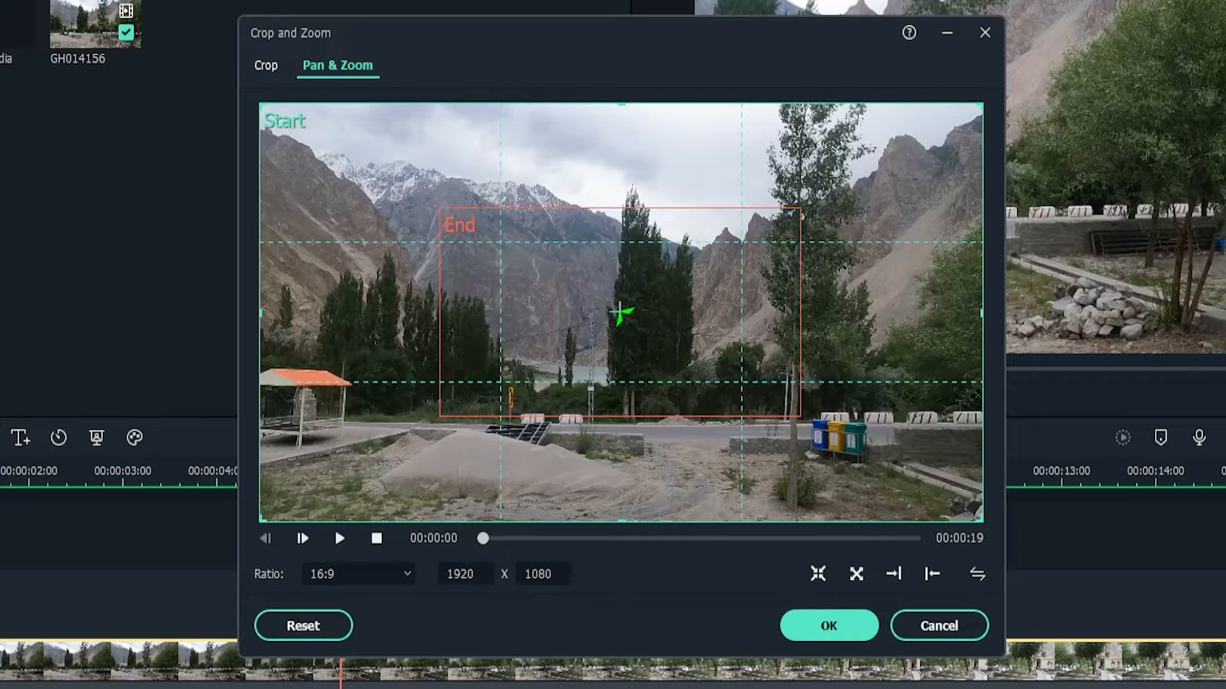
pyautogui.click(895, 573)
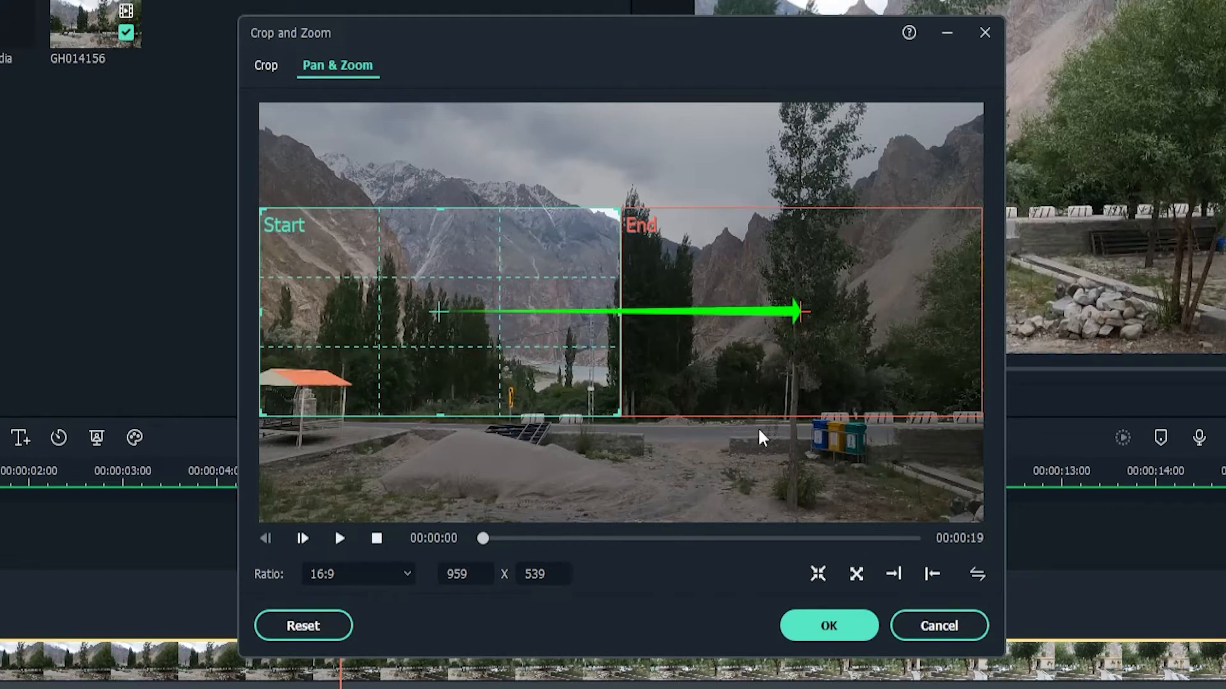
pyautogui.click(925, 573)
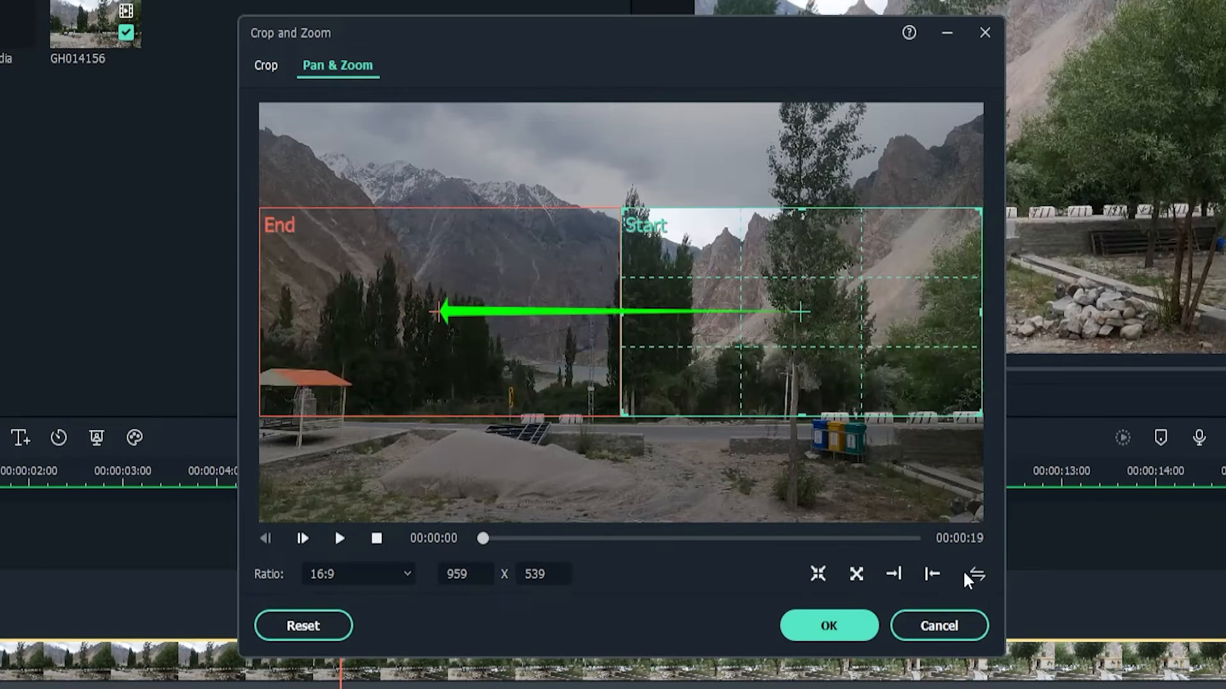
pyautogui.click(975, 574)
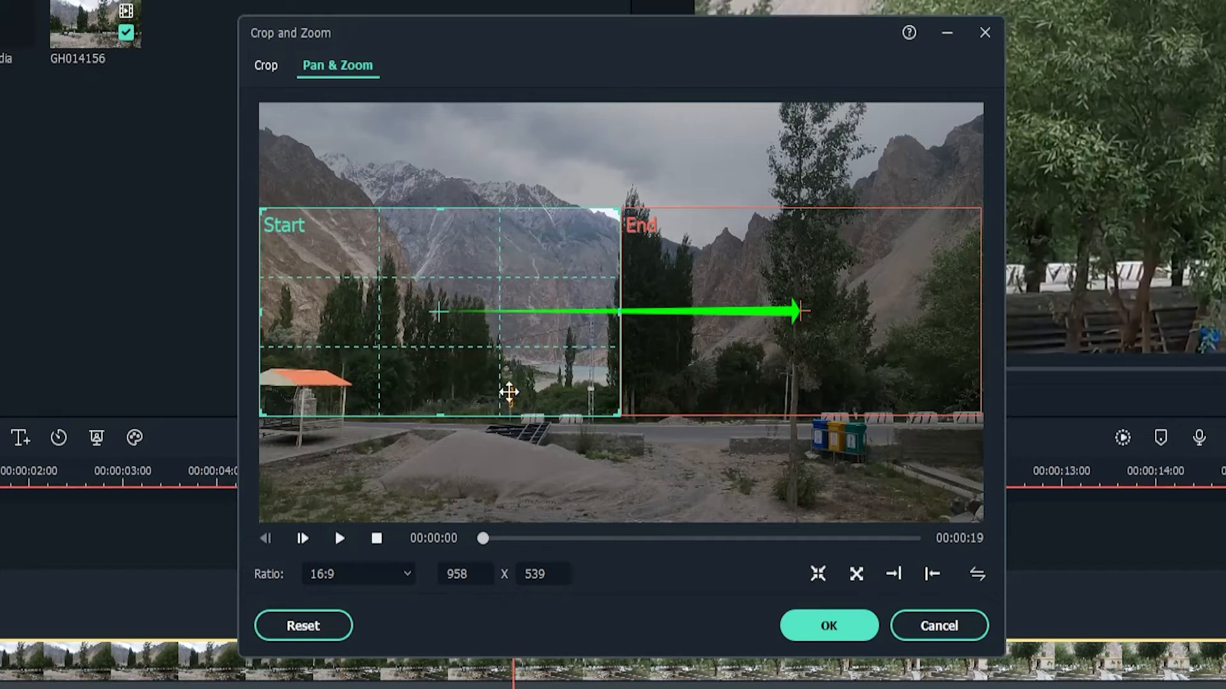
# Step: Reset the Pan & Zoom start and end frames to their defaults and apply the settings
pyautogui.click(281, 625)
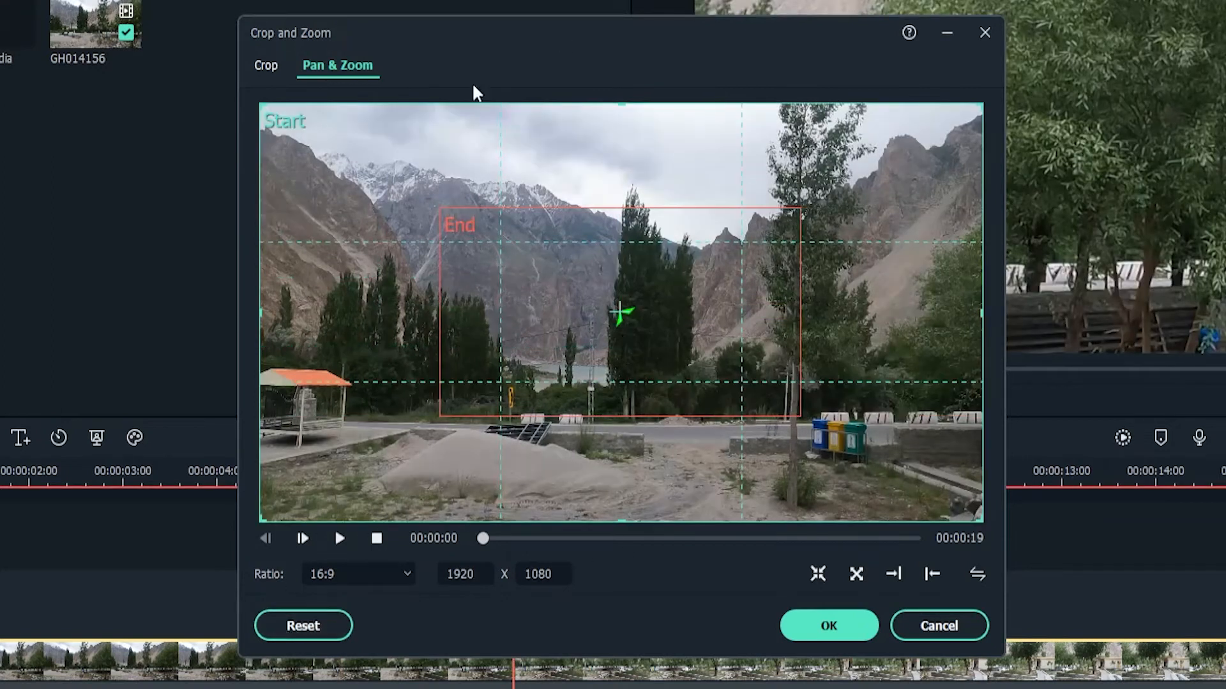
pyautogui.click(829, 626)
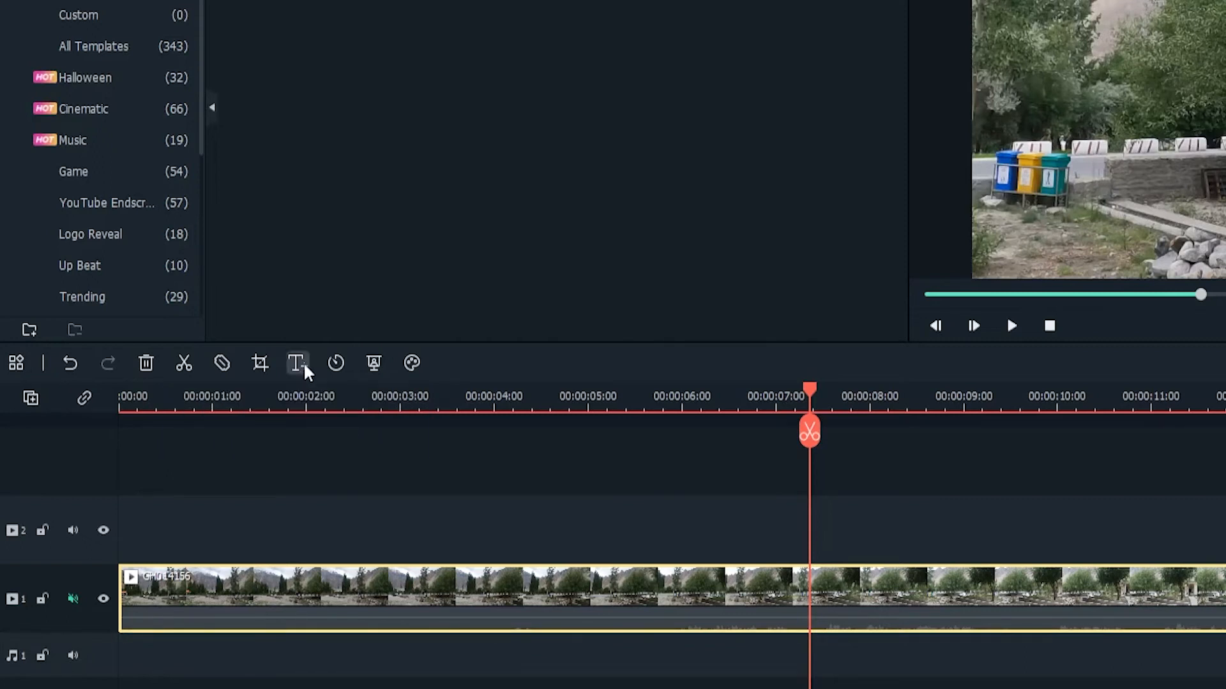
# Step: Try reversing the clip's playback, look at its speed options, and undo the reversal
pyautogui.click(343, 363)
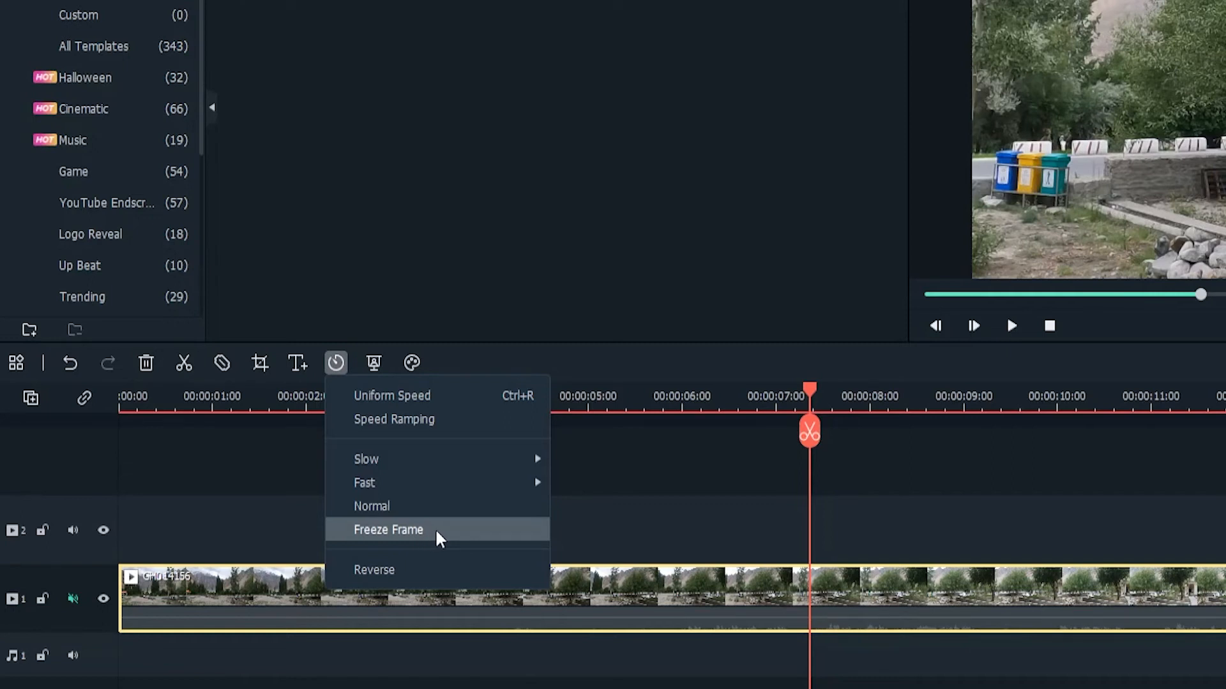
pyautogui.click(426, 570)
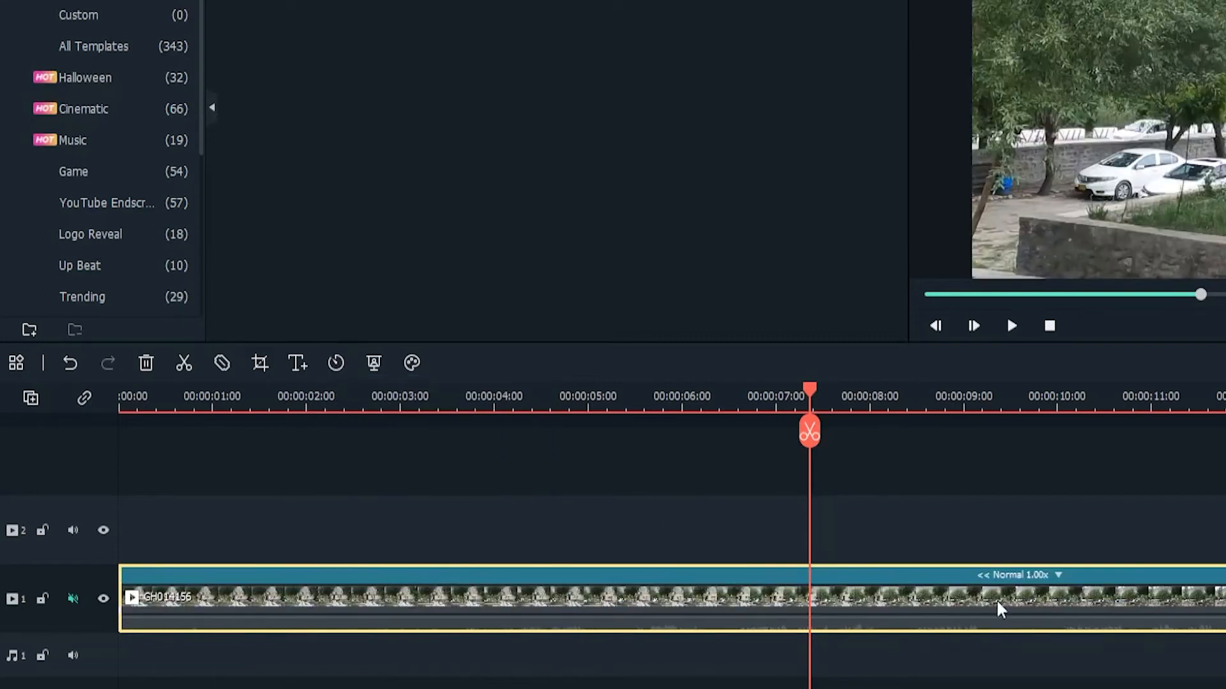
pyautogui.click(1038, 573)
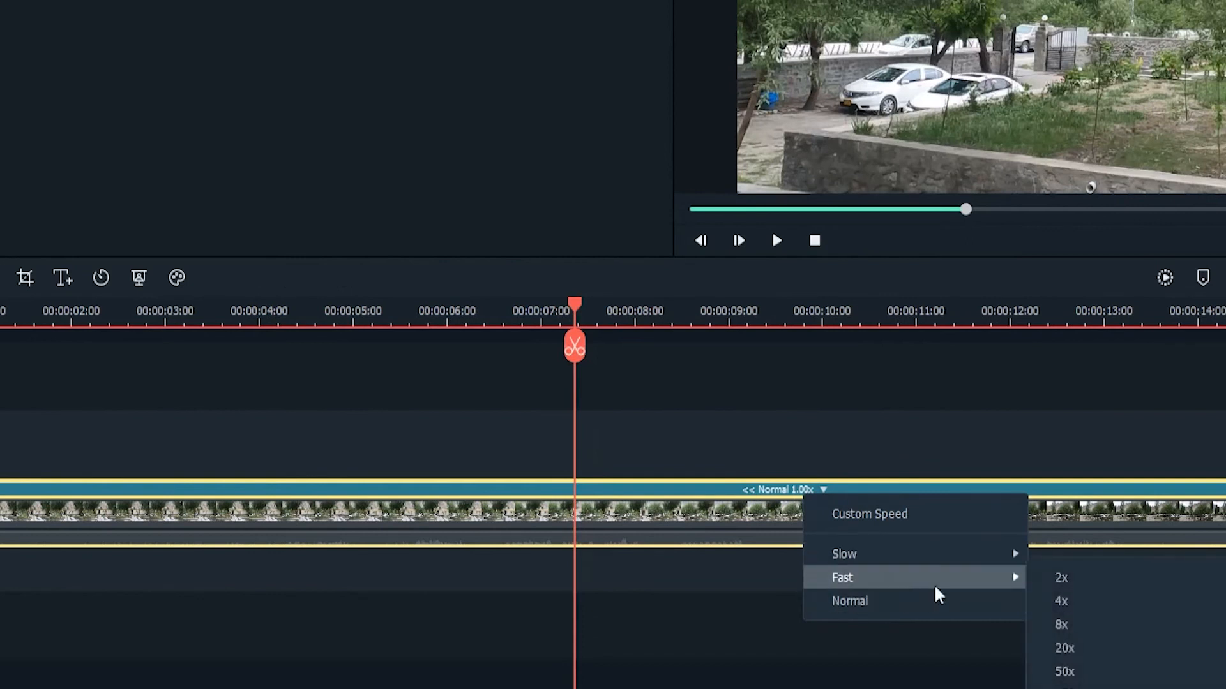
pyautogui.click(1038, 439)
pyautogui.hotkey('ctrl', 'z')
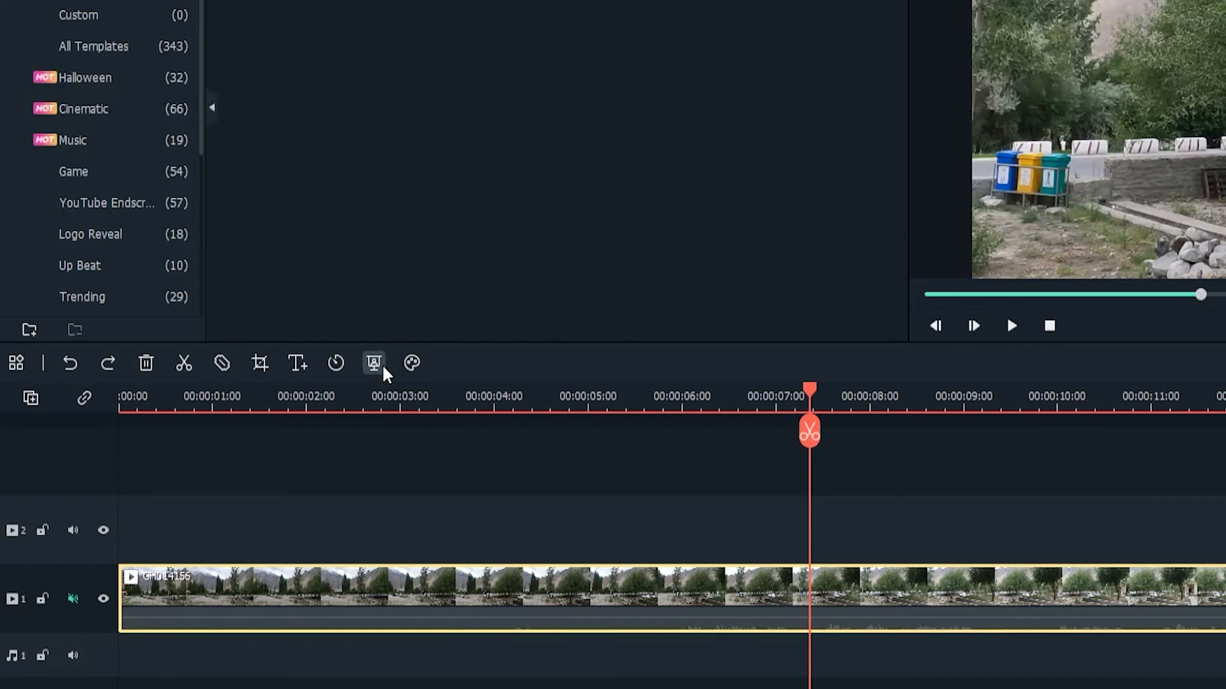
# Step: Open the color options for the selected clip
pyautogui.click(411, 357)
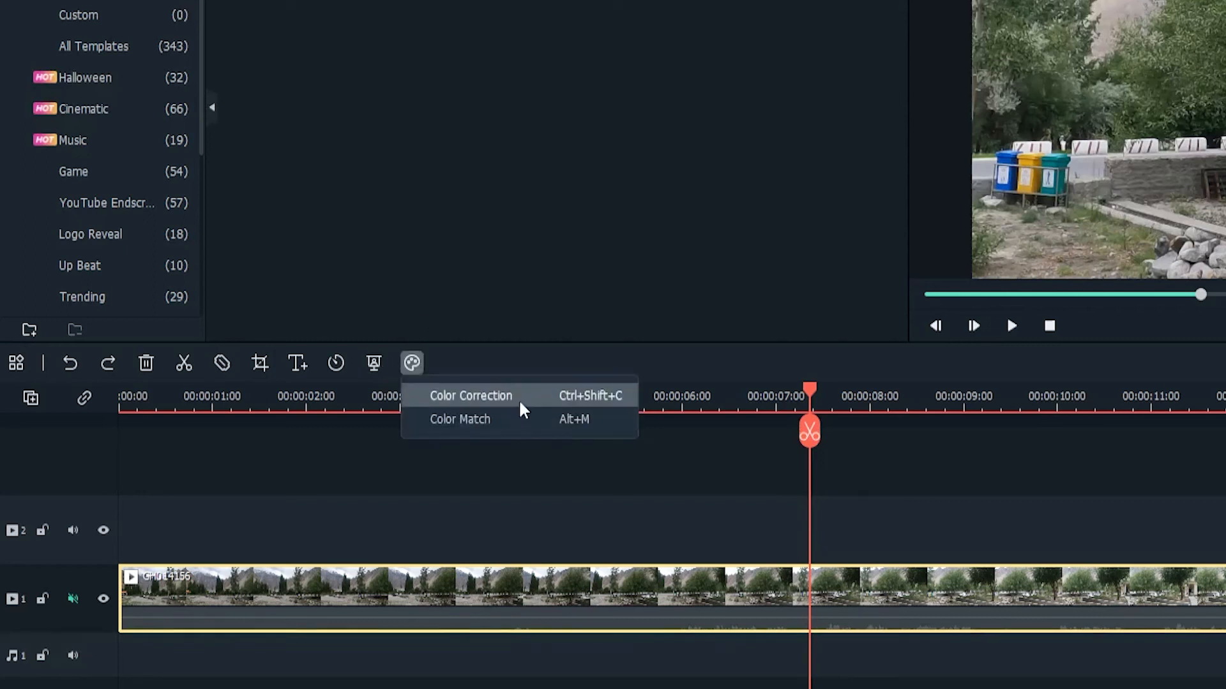